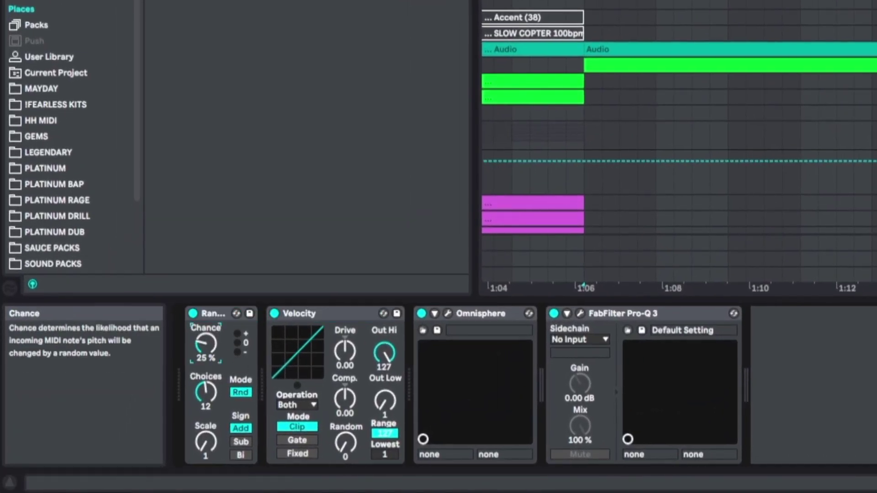
Raise Random's Chance to 44%, increase Velocity's Drive and lower its Out Hi to 99
{"action": "left_click_drag", "start_coordinate": [206, 345], "coordinate": [205, 336]}
{"action": "left_click", "coordinate": [345, 351]}
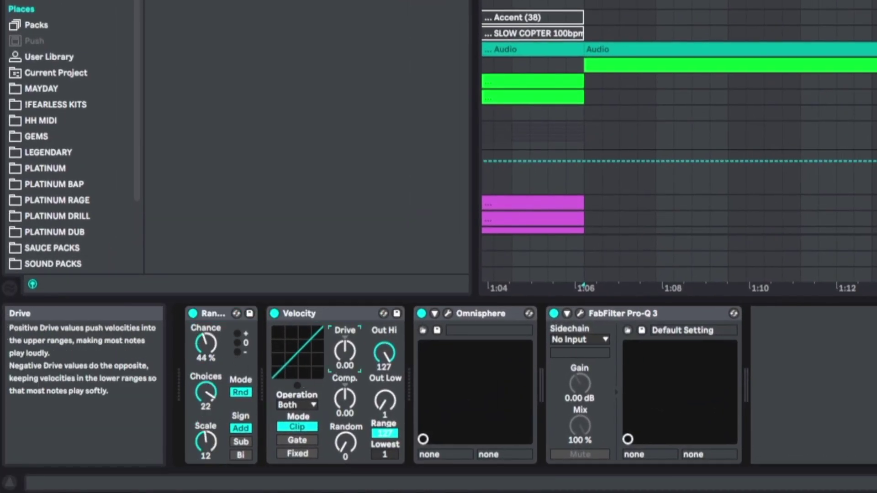
{"action": "left_click_drag", "start_coordinate": [345, 351], "coordinate": [345, 338]}
{"action": "left_click_drag", "start_coordinate": [384, 353], "coordinate": [385, 364]}
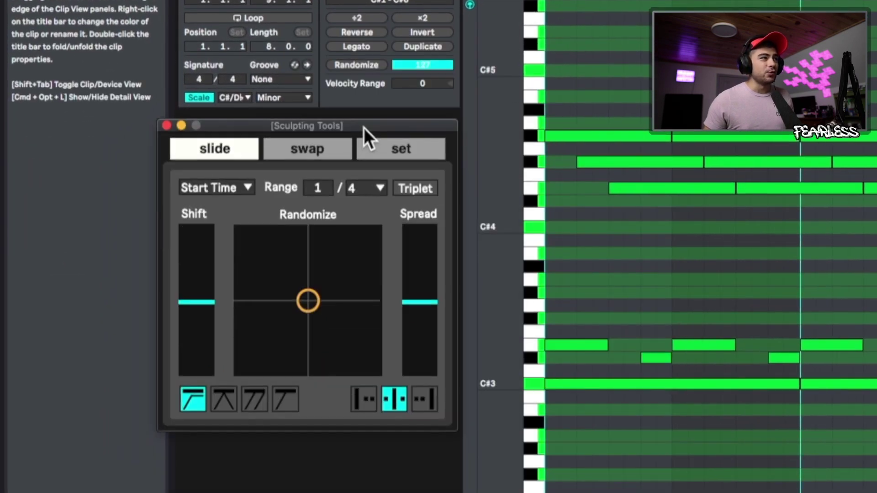
Close the floating Sculpting Tools window to reveal the Sculptor device in the chain
{"action": "left_click", "coordinate": [363, 123]}
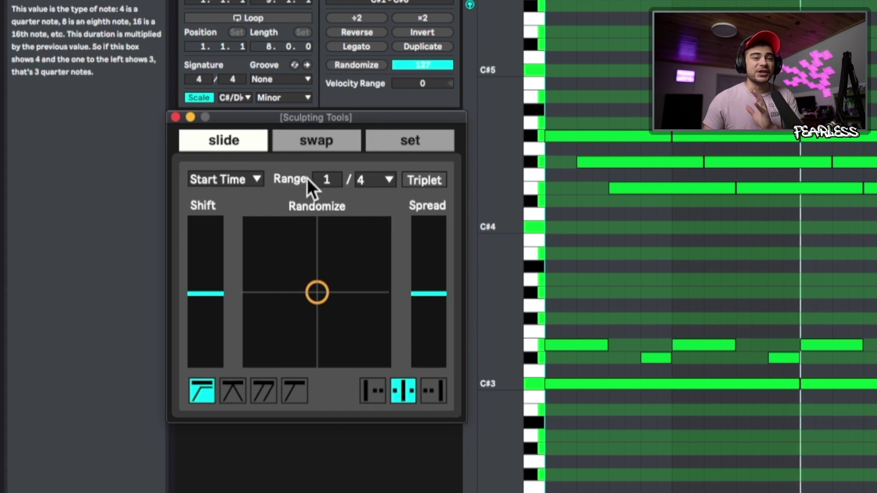
{"action": "left_click", "coordinate": [175, 116]}
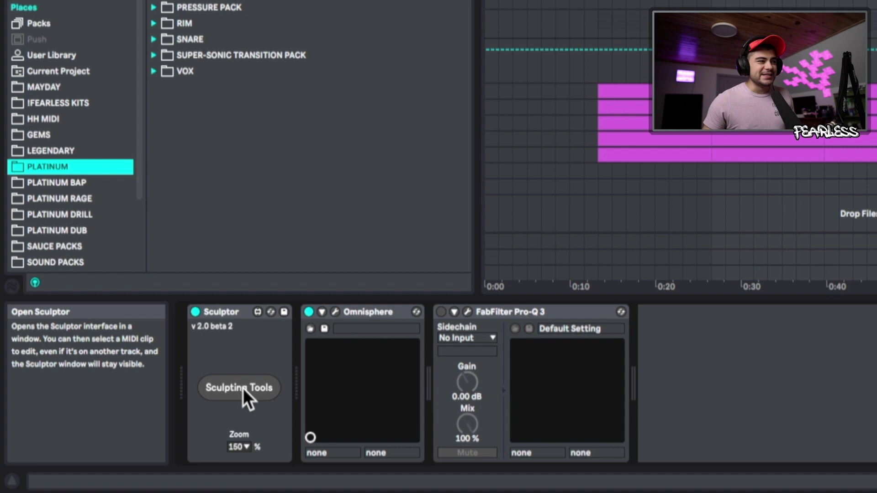
Reopen Sculpting Tools, switch its zoom from 100% back to 150%, and place it beside the notes
{"action": "left_click", "coordinate": [243, 389]}
{"action": "mouse_move", "coordinate": [306, 297]}
{"action": "left_mouse_down"}
{"action": "mouse_move", "coordinate": [227, 0]}
{"action": "mouse_move", "coordinate": [241, 0]}
{"action": "left_mouse_up"}
{"action": "left_click", "coordinate": [234, 446]}
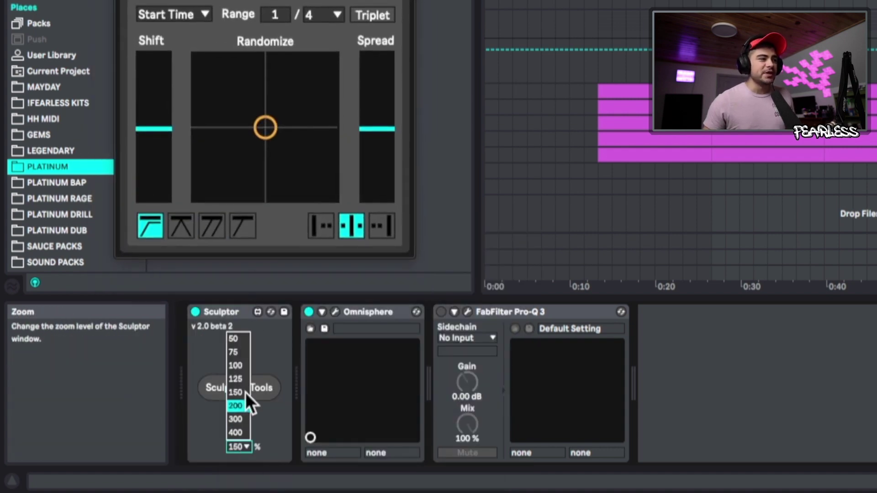
{"action": "left_click", "coordinate": [242, 369]}
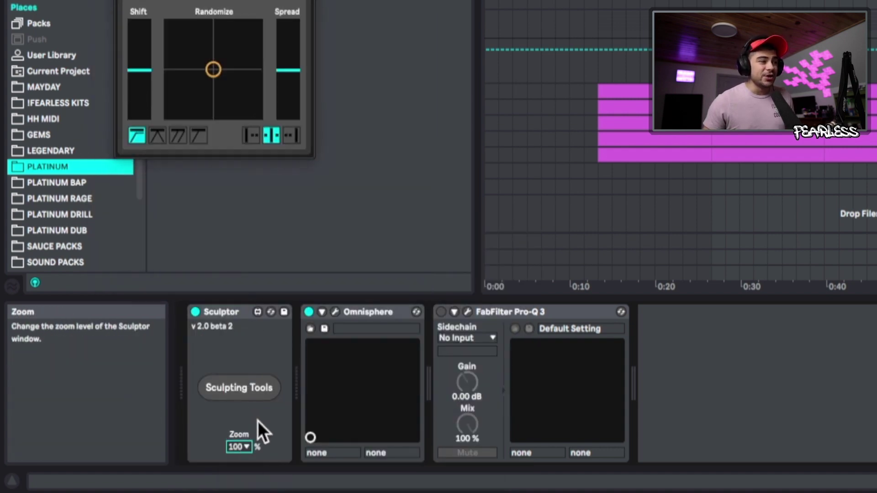
{"action": "left_click", "coordinate": [243, 442]}
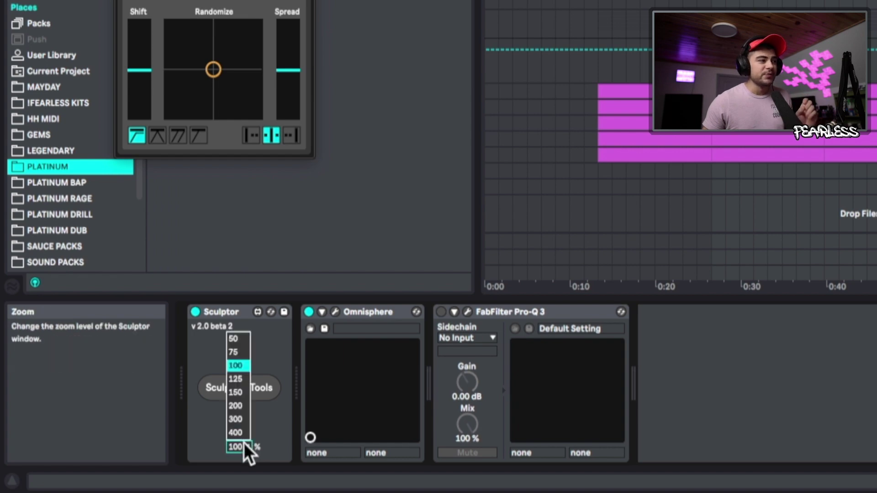
{"action": "left_click", "coordinate": [235, 396]}
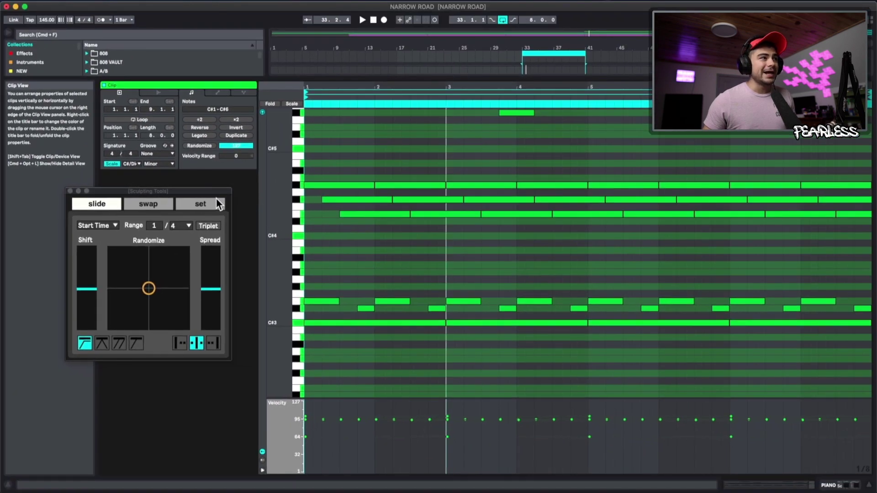
{"action": "left_click_drag", "start_coordinate": [215, 198], "coordinate": [244, 174]}
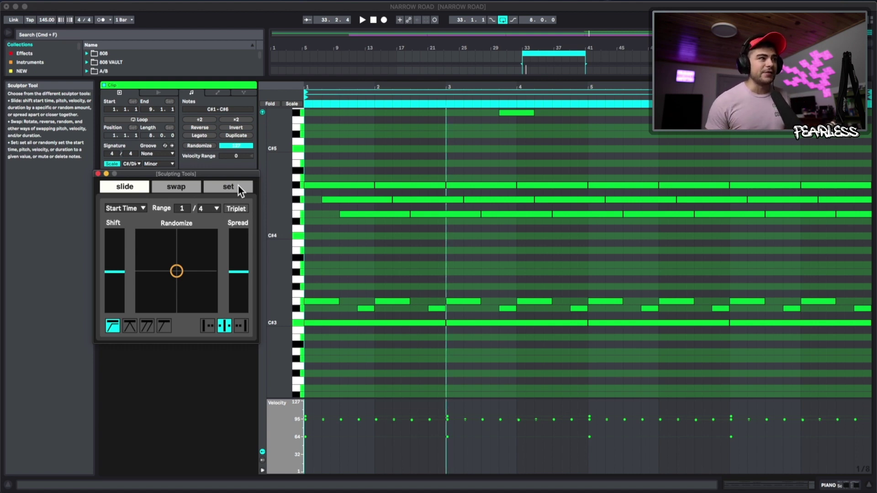
{"action": "left_click", "coordinate": [380, 243]}
{"action": "key", "text": "space"}
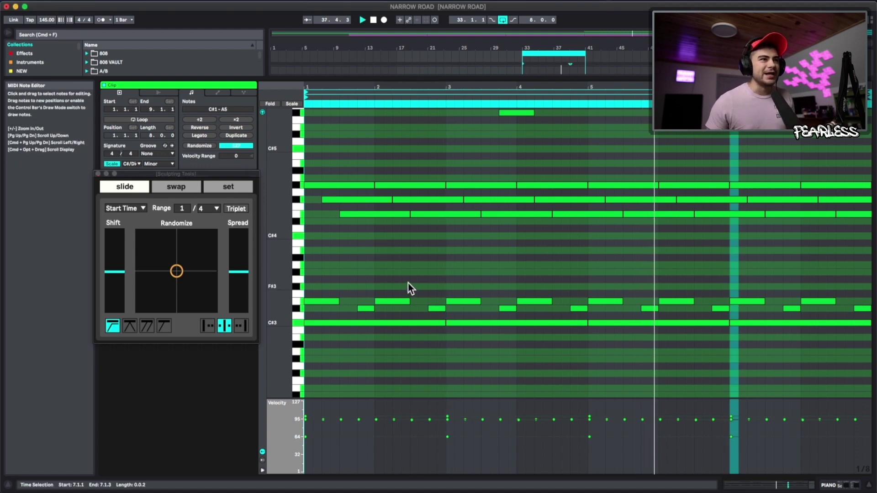
{"action": "left_click", "coordinate": [410, 283]}
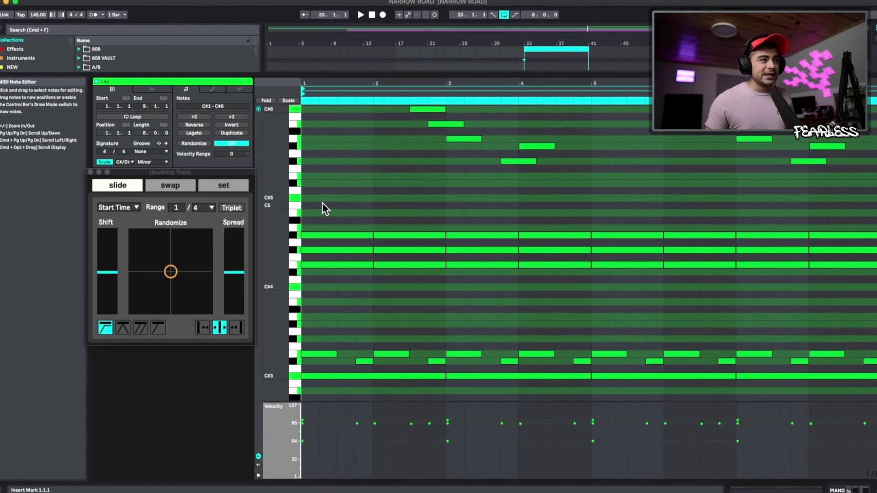
Select the sustained E4–G#4 chord notes and return to the slide tool
{"action": "left_click_drag", "start_coordinate": [322, 208], "coordinate": [871, 299]}
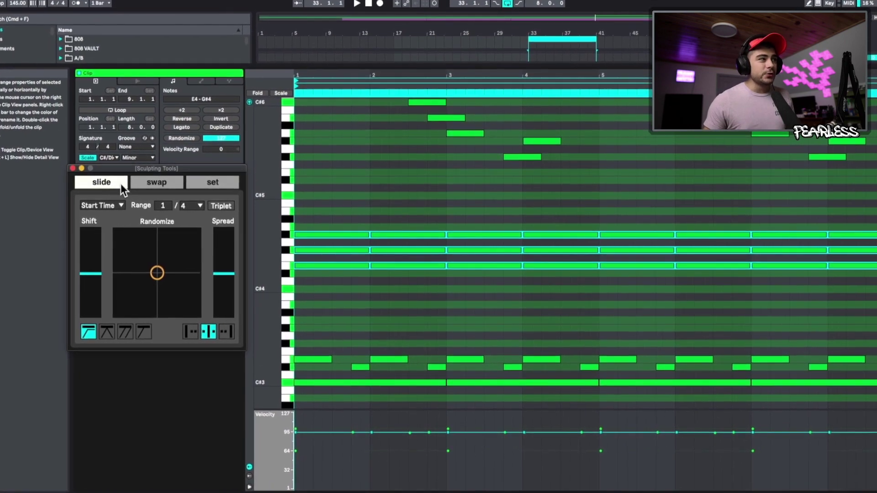
{"action": "left_click", "coordinate": [179, 183]}
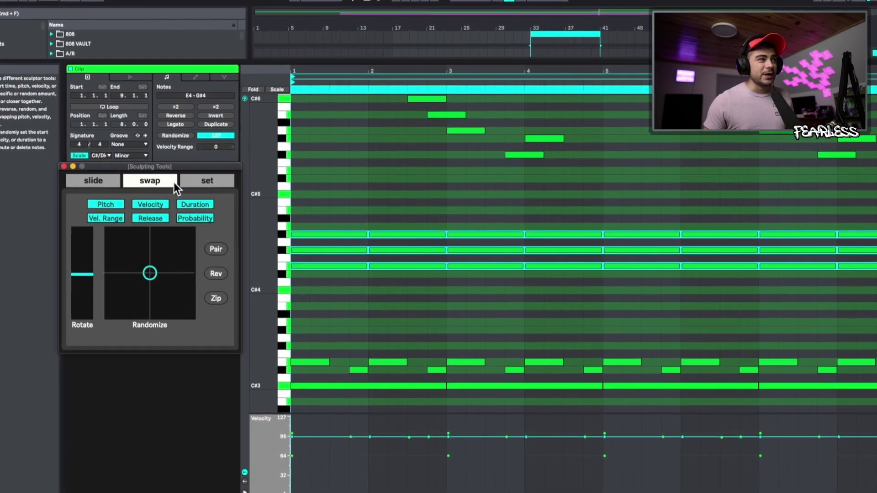
{"action": "left_click", "coordinate": [183, 182]}
{"action": "left_click", "coordinate": [148, 183]}
{"action": "left_click", "coordinate": [89, 187]}
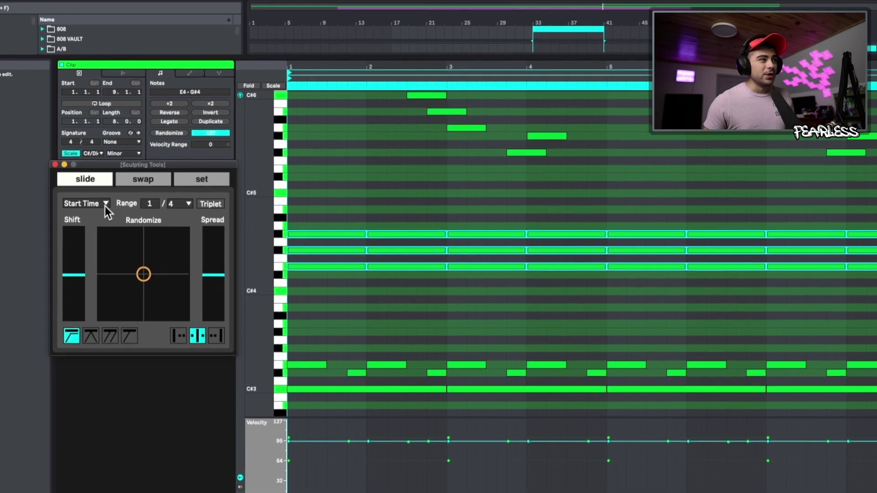
Set slide to Strum, offset its start timing and bend the tension into an upward curve
{"action": "left_click", "coordinate": [105, 204]}
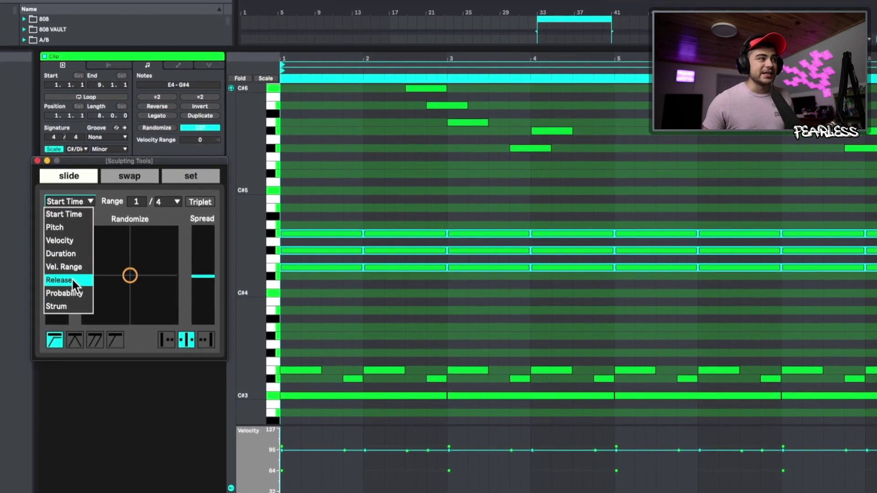
{"action": "left_click", "coordinate": [61, 305]}
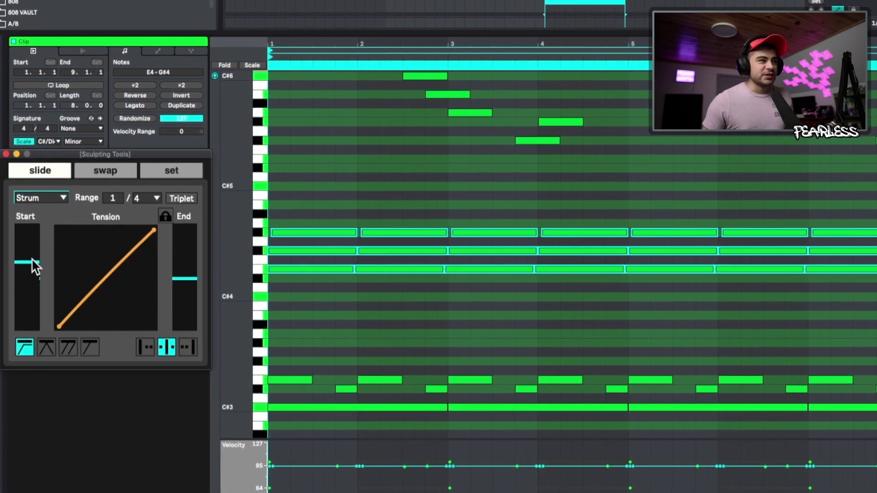
{"action": "left_click_drag", "start_coordinate": [32, 259], "coordinate": [37, 278]}
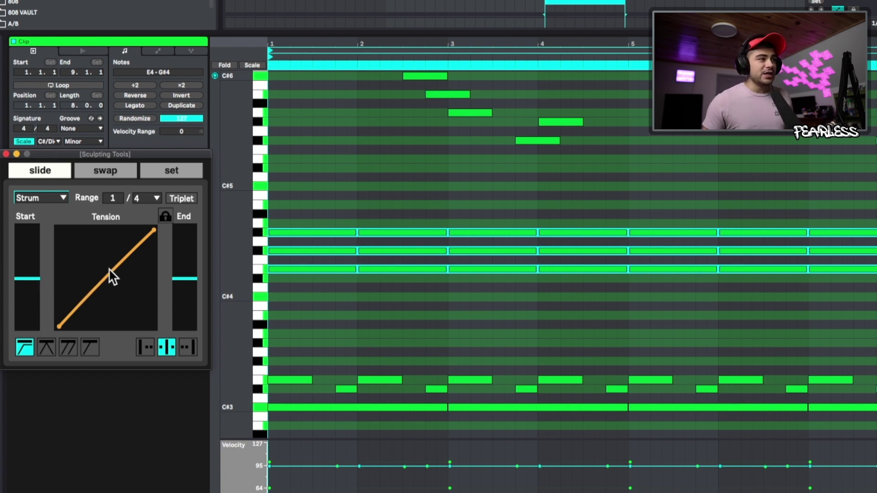
{"action": "left_click_drag", "start_coordinate": [109, 268], "coordinate": [92, 251]}
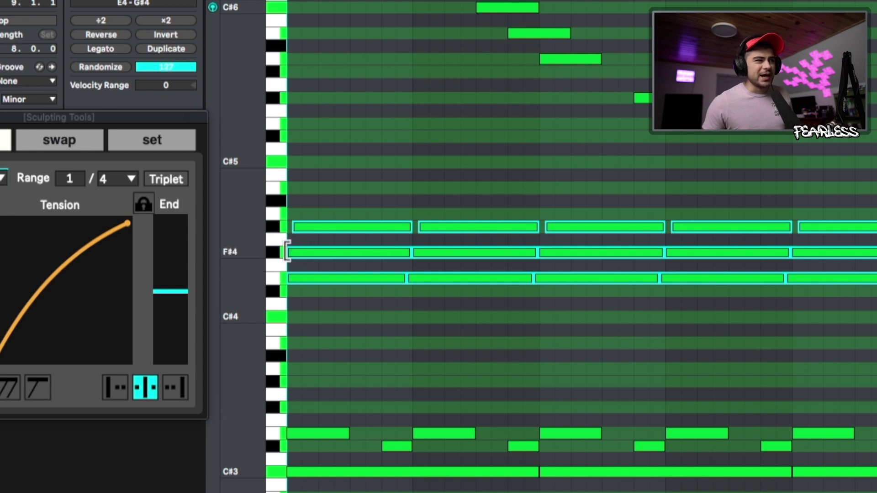
Set the clip-edge behaviour to wrap and shift the selected chord notes about a beat later
{"action": "mouse_move", "coordinate": [298, 276]}
{"action": "left_mouse_down"}
{"action": "mouse_move", "coordinate": [311, 275]}
{"action": "mouse_move", "coordinate": [291, 278]}
{"action": "left_mouse_up"}
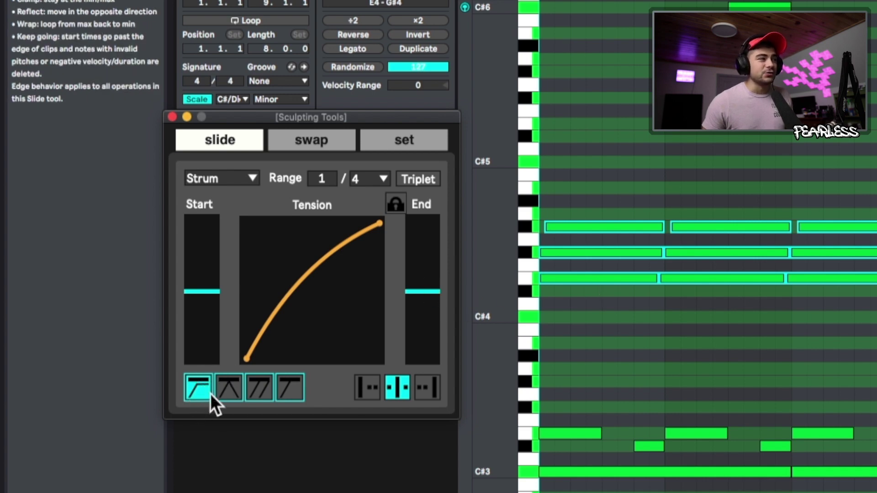
{"action": "left_click", "coordinate": [229, 390]}
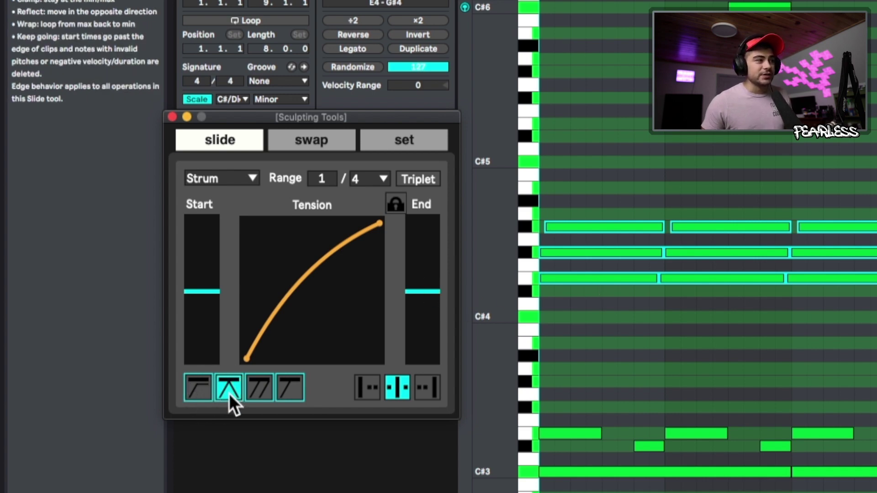
{"action": "left_click", "coordinate": [259, 387]}
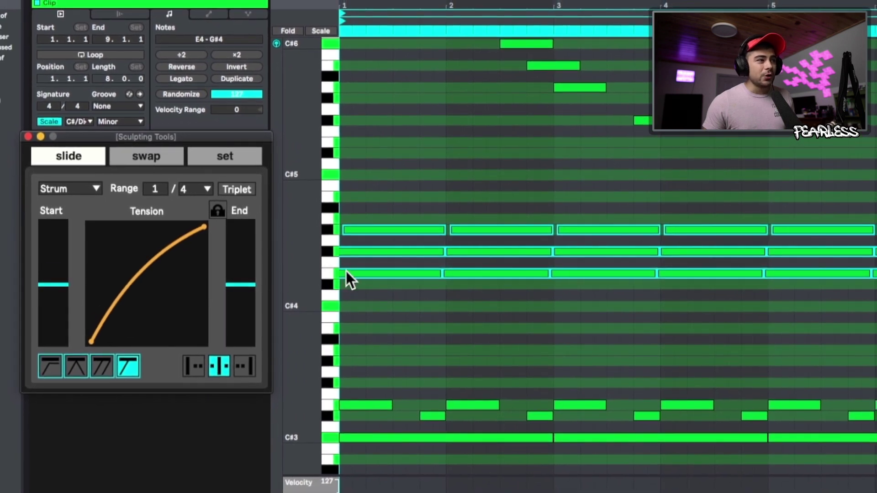
{"action": "left_click", "coordinate": [346, 272]}
{"action": "left_click_drag", "start_coordinate": [380, 269], "coordinate": [353, 271]}
Make Velocity the slide property and adjust its velocity range setting
{"action": "left_click", "coordinate": [88, 191]}
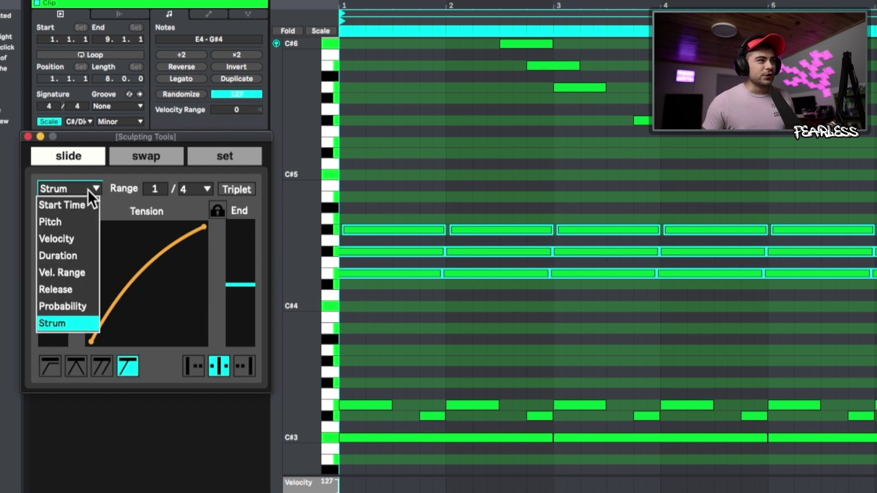
{"action": "left_click", "coordinate": [74, 206]}
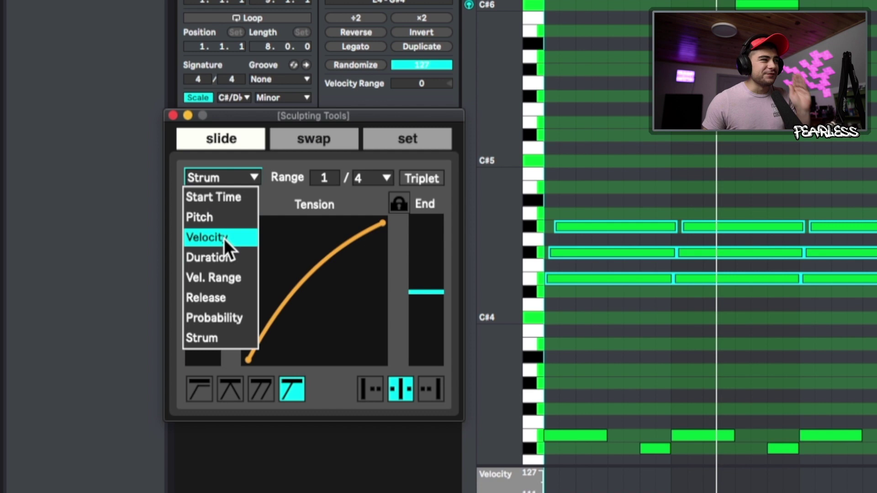
{"action": "left_click", "coordinate": [224, 238]}
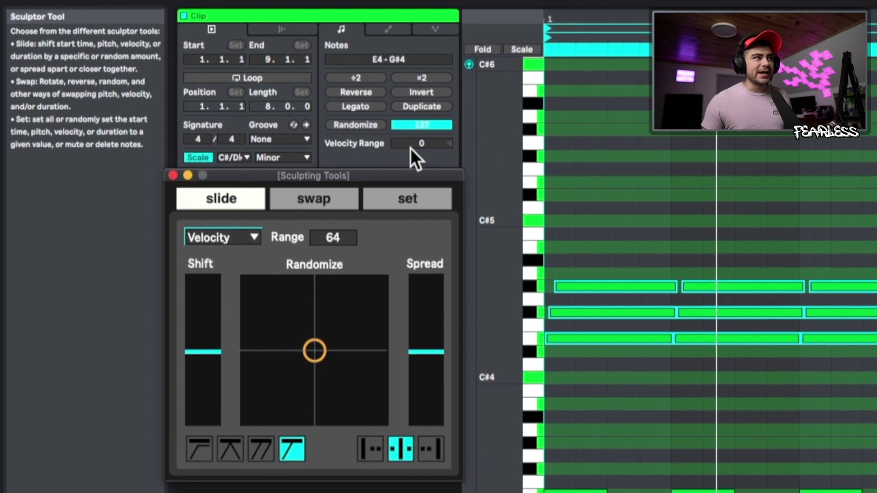
{"action": "left_click", "coordinate": [408, 149]}
{"action": "key", "text": "Down"}
{"action": "key", "text": "Down"}
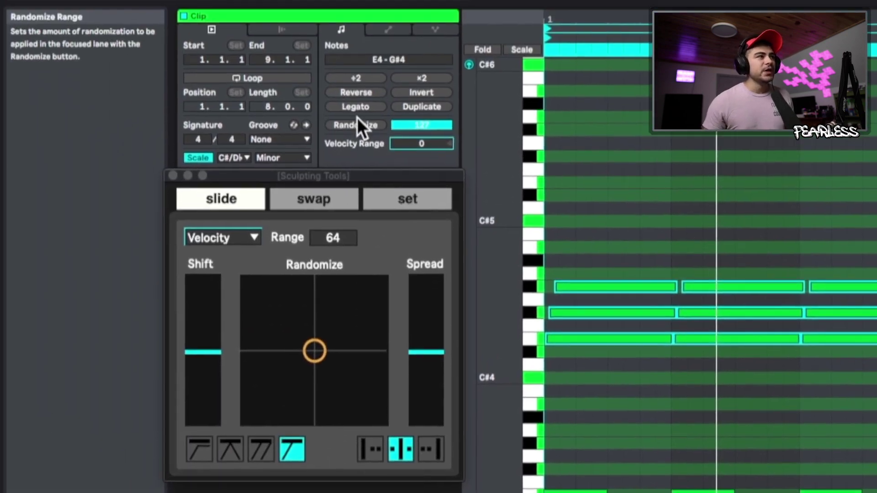
Lower the randomize amount to about 79 and randomize the chord velocities twice on the XY pad
{"action": "left_click", "coordinate": [422, 126]}
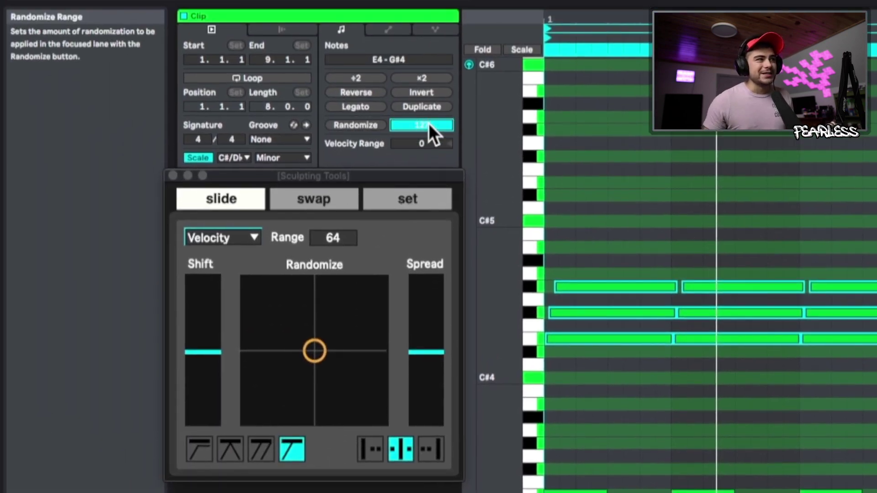
{"action": "left_click_drag", "start_coordinate": [428, 125], "coordinate": [428, 147]}
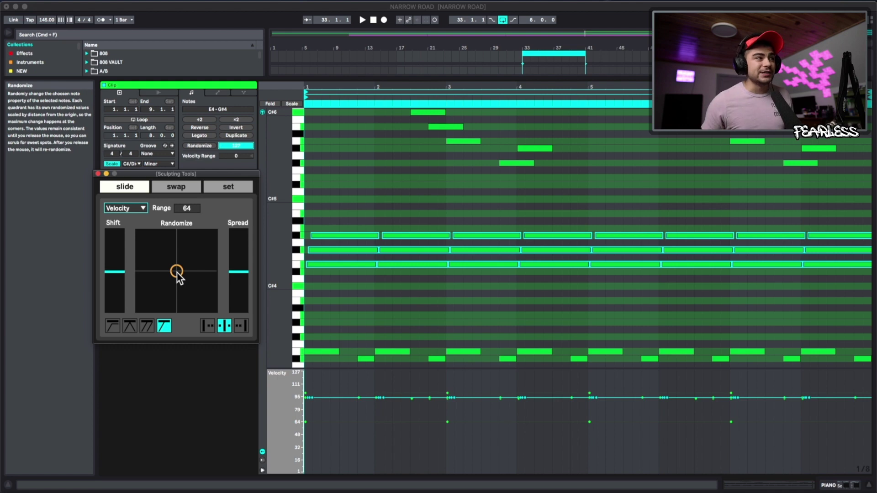
{"action": "mouse_move", "coordinate": [175, 273]}
{"action": "left_mouse_down"}
{"action": "mouse_move", "coordinate": [174, 257]}
{"action": "mouse_move", "coordinate": [190, 260]}
{"action": "mouse_move", "coordinate": [175, 274]}
{"action": "mouse_move", "coordinate": [170, 256]}
{"action": "mouse_move", "coordinate": [189, 272]}
{"action": "mouse_move", "coordinate": [183, 254]}
{"action": "left_mouse_up"}
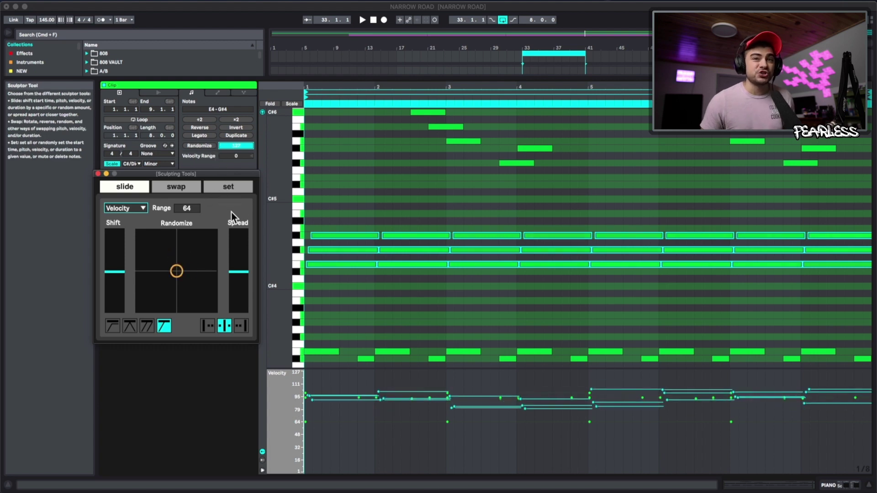
{"action": "left_click_drag", "start_coordinate": [176, 272], "coordinate": [152, 243]}
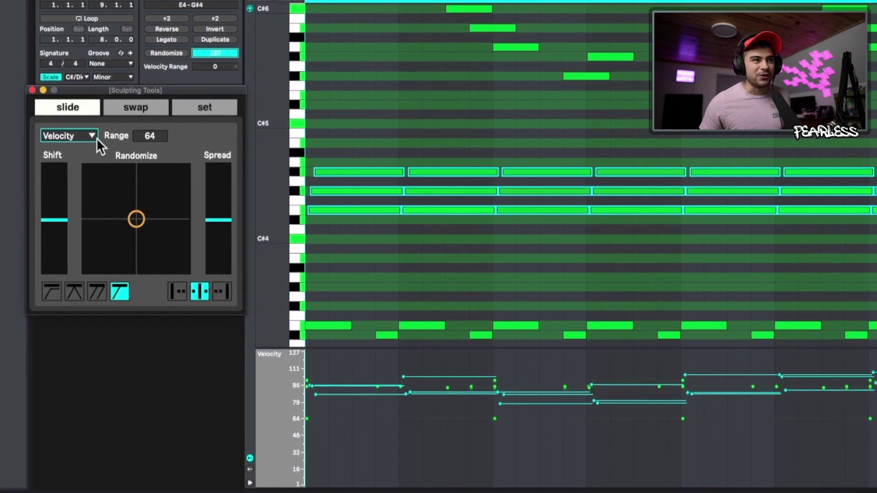
Shift the chord velocities up and adjust Spread into a roughly 82–95 band, keeping Velocity selected
{"action": "left_click_drag", "start_coordinate": [61, 215], "coordinate": [70, 197]}
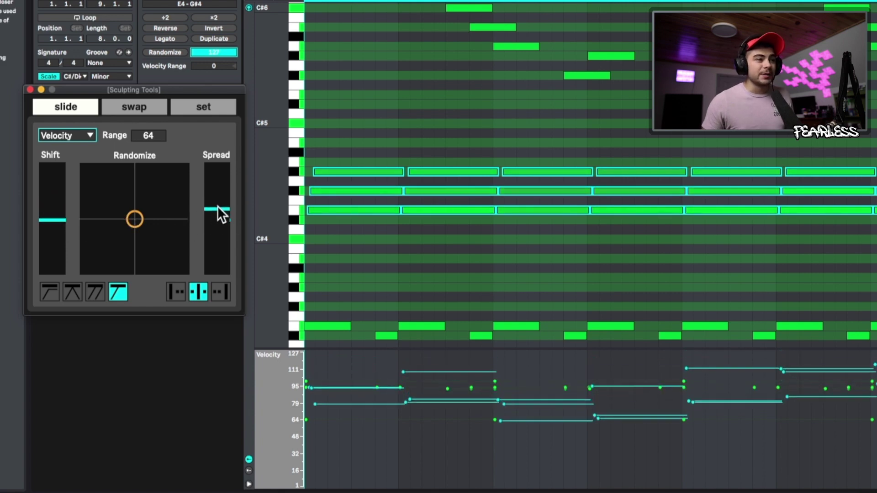
{"action": "mouse_move", "coordinate": [221, 214]}
{"action": "left_mouse_down"}
{"action": "mouse_move", "coordinate": [213, 203]}
{"action": "mouse_move", "coordinate": [213, 228]}
{"action": "left_mouse_up"}
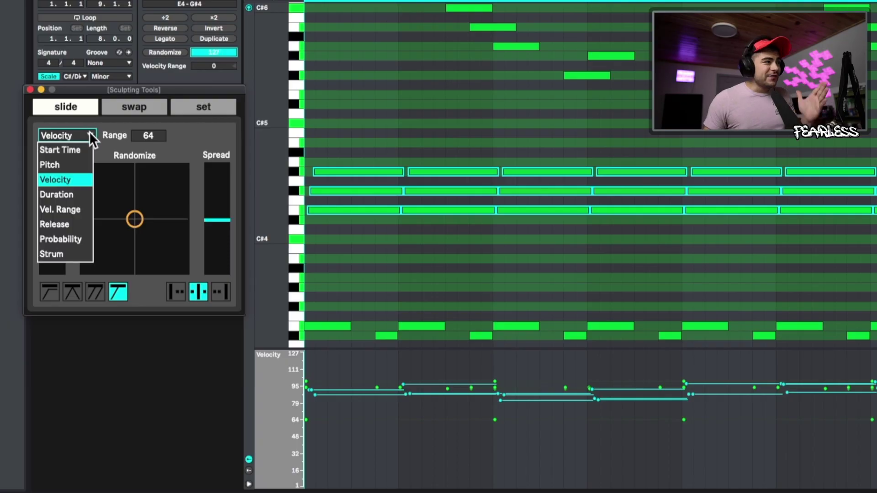
{"action": "left_click", "coordinate": [88, 134]}
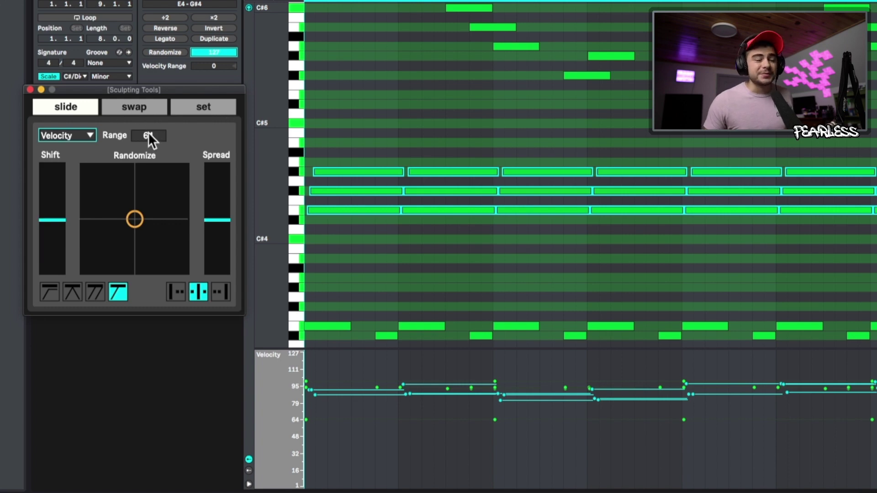
Switch to the swap tool with Velocity swapping left on
{"action": "left_click", "coordinate": [128, 109]}
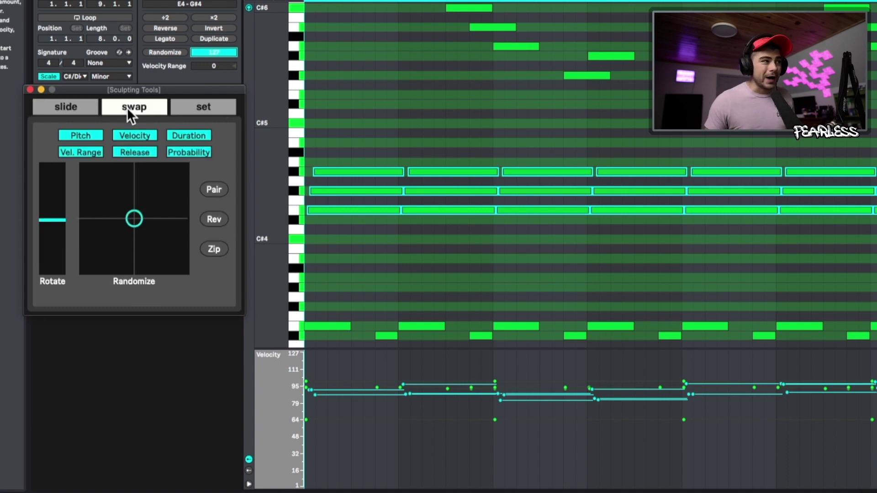
{"action": "left_click", "coordinate": [91, 137]}
{"action": "left_click", "coordinate": [129, 136]}
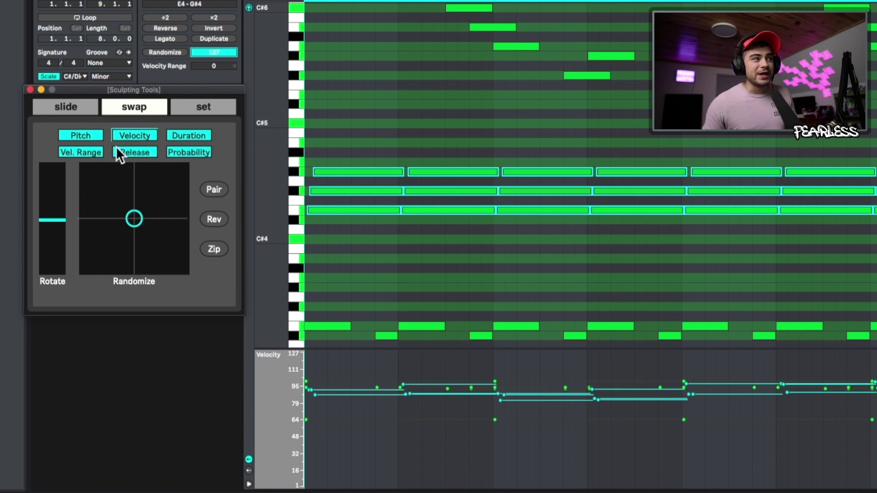
Exclude Pitch, Duration, Probability, Release and Vel. Range, then randomly swap the chord velocities
{"action": "left_click", "coordinate": [92, 135]}
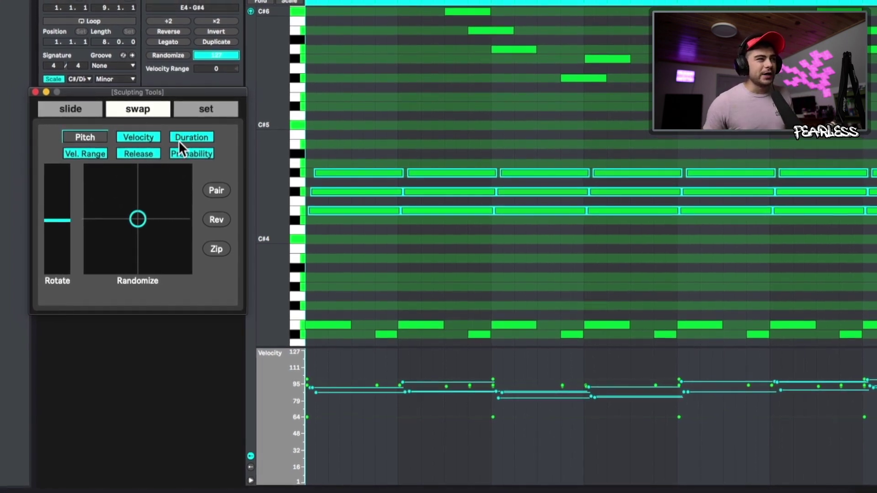
{"action": "left_click", "coordinate": [191, 139]}
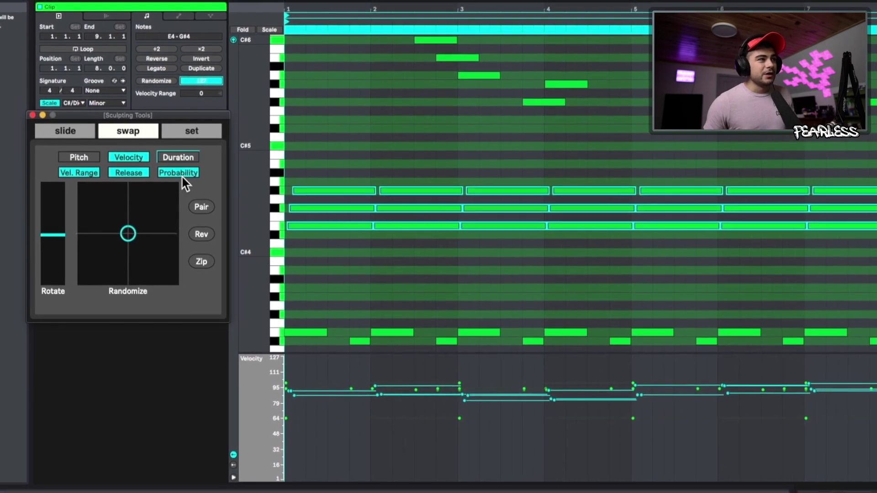
{"action": "left_click", "coordinate": [185, 165]}
{"action": "left_click", "coordinate": [131, 177]}
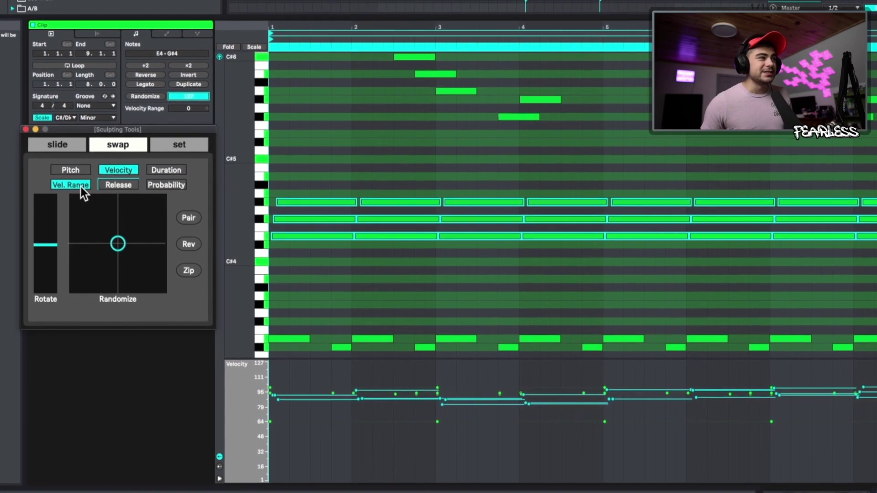
{"action": "left_click", "coordinate": [77, 190]}
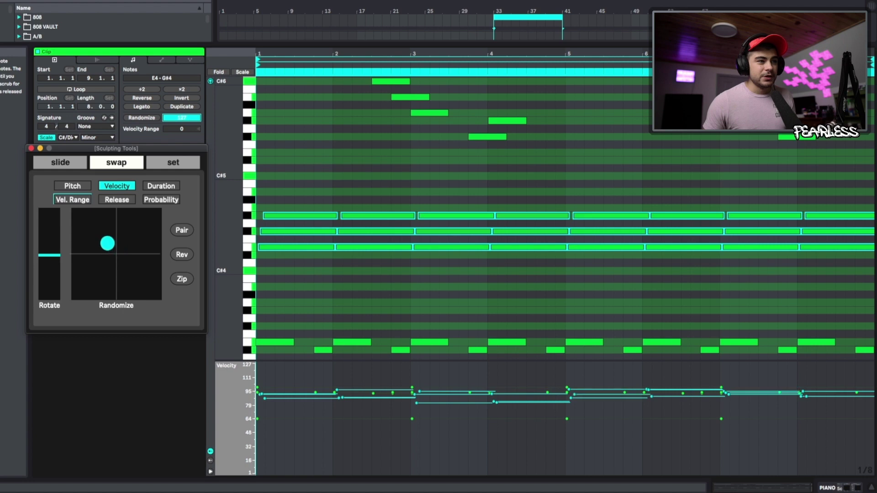
{"action": "mouse_move", "coordinate": [98, 268]}
{"action": "left_mouse_down"}
{"action": "mouse_move", "coordinate": [130, 274]}
{"action": "mouse_move", "coordinate": [137, 254]}
{"action": "mouse_move", "coordinate": [111, 238]}
{"action": "left_mouse_up"}
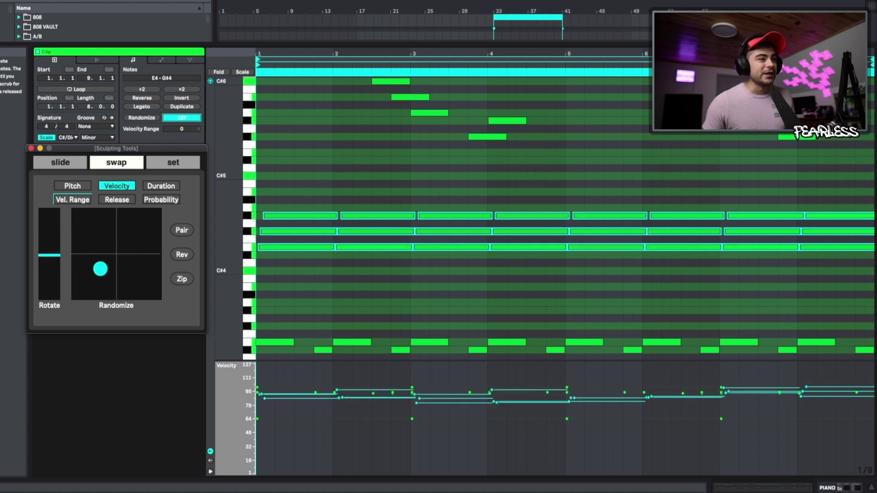
Switch to the set tool with Note as the property to set
{"action": "left_click", "coordinate": [168, 162]}
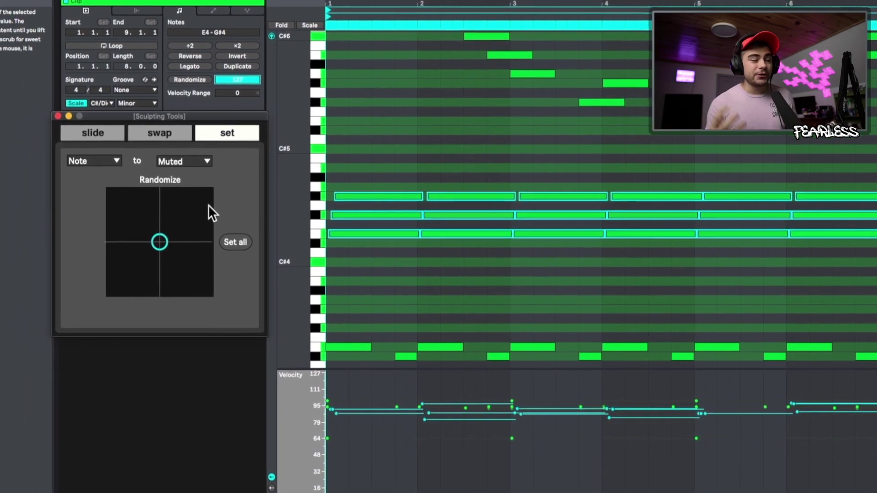
{"action": "left_click", "coordinate": [112, 158]}
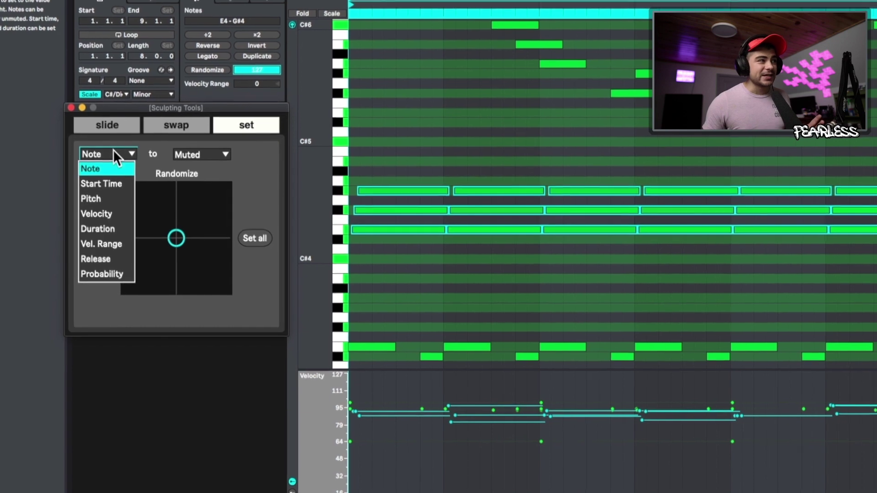
{"action": "left_click", "coordinate": [111, 171]}
{"action": "left_click", "coordinate": [208, 152]}
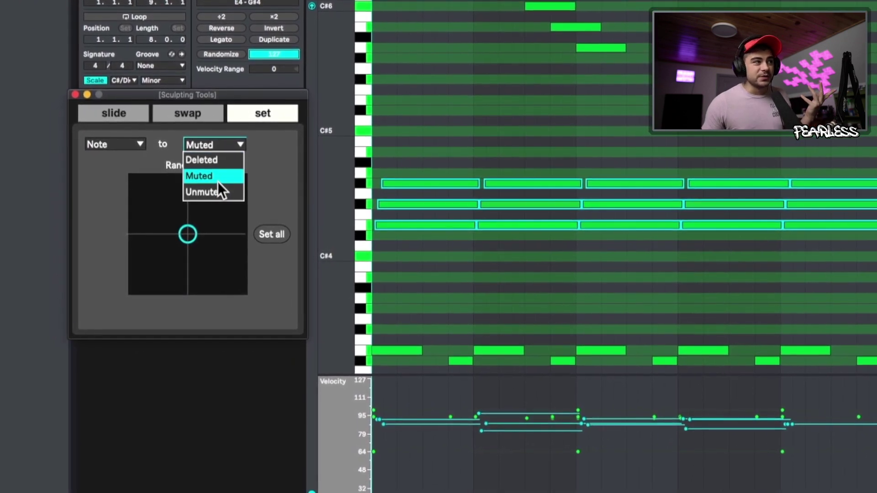
{"action": "left_click", "coordinate": [214, 193]}
Choose Deleted as the note state and randomly delete some chord notes from the Randomize pad
{"action": "left_click", "coordinate": [208, 144]}
{"action": "left_click", "coordinate": [207, 159]}
{"action": "left_click", "coordinate": [175, 234]}
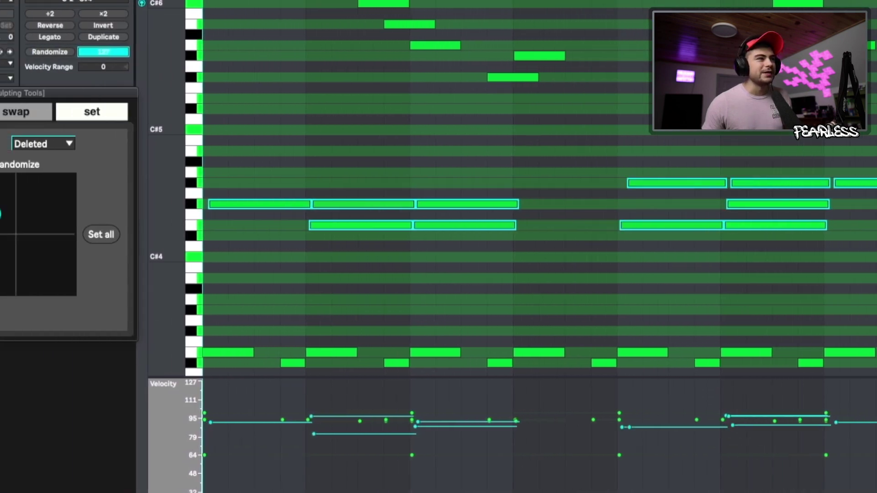
{"action": "left_click", "coordinate": [75, 145]}
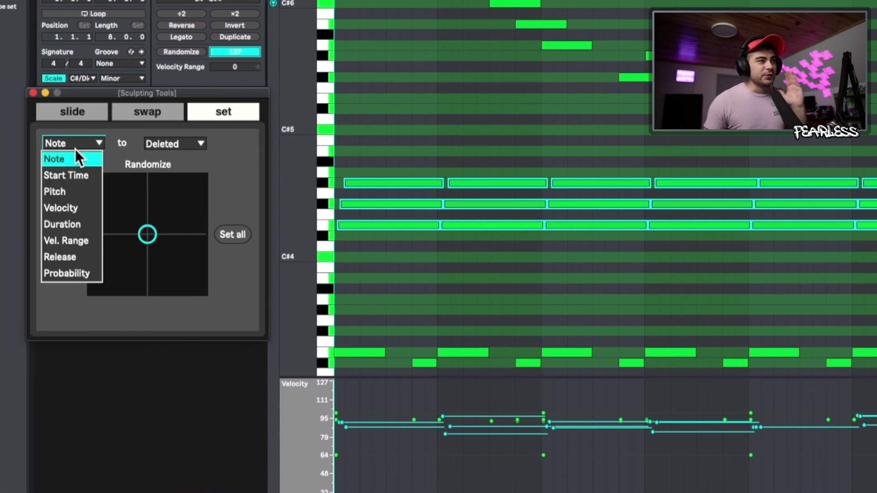
Set Velocity to 64 and randomly apply it to a share of the chord notes
{"action": "left_click", "coordinate": [69, 208]}
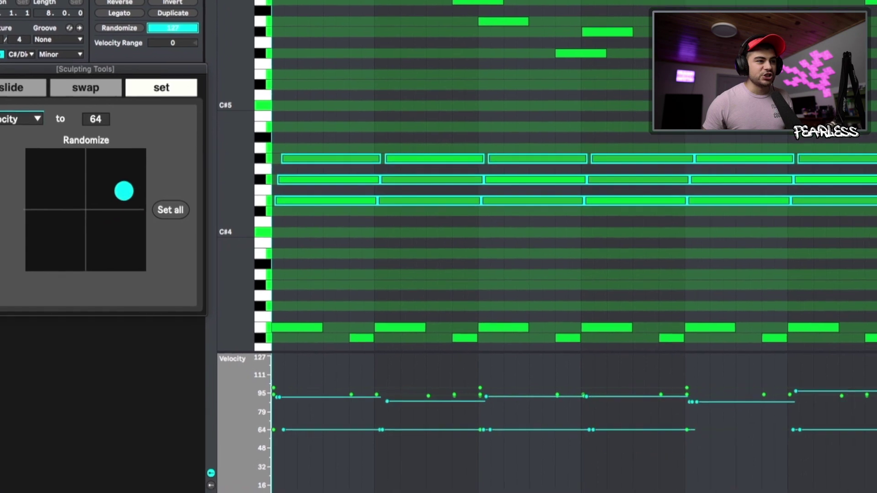
{"action": "left_click_drag", "start_coordinate": [64, 190], "coordinate": [108, 179]}
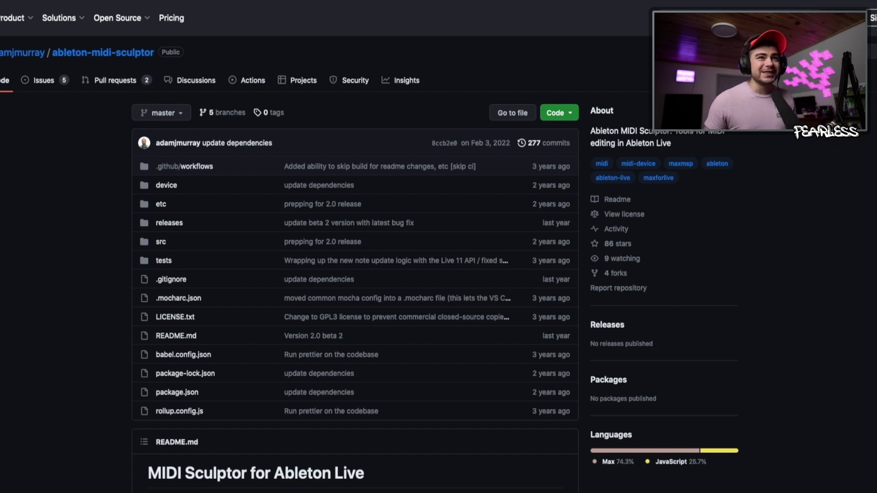
Scroll the ableton-midi-sculptor README from the installation section down to the sculpting tool descriptions
{"action": "scroll", "coordinate": [355, 275], "scroll_direction": "down", "scroll_amount": 5}
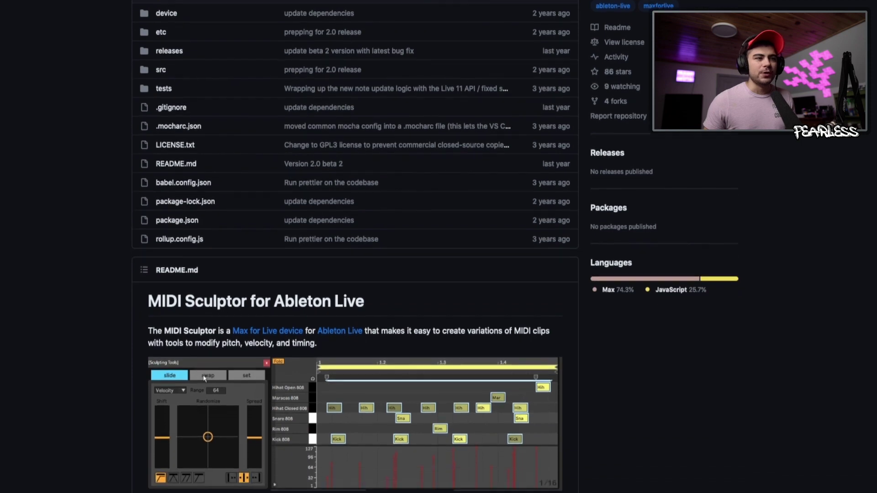
{"action": "scroll", "coordinate": [279, 317], "scroll_direction": "down", "scroll_amount": 7}
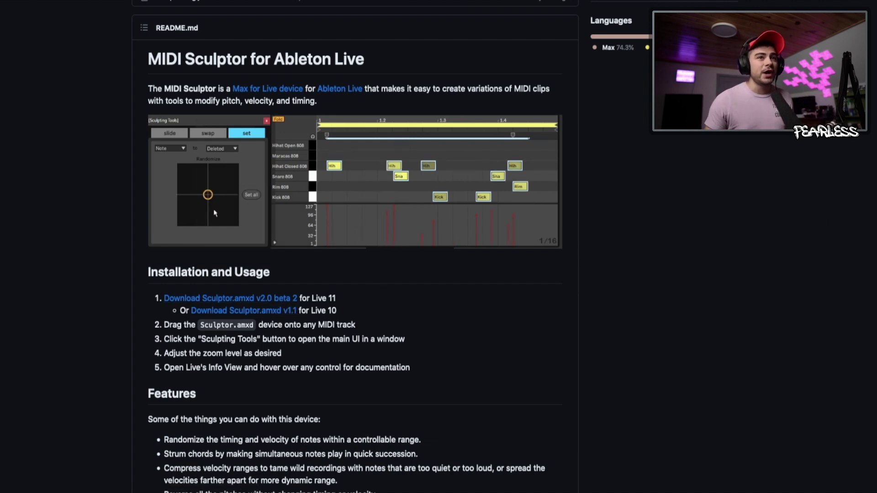
{"action": "scroll", "coordinate": [355, 247], "scroll_direction": "down", "scroll_amount": 9}
{"action": "scroll", "coordinate": [355, 247], "scroll_direction": "down", "scroll_amount": 16}
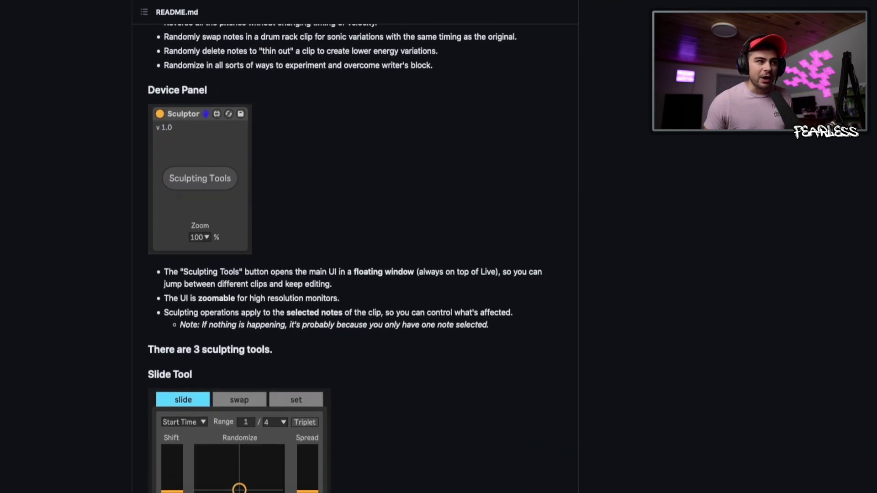
{"action": "scroll", "coordinate": [862, 389], "scroll_direction": "down", "scroll_amount": 20}
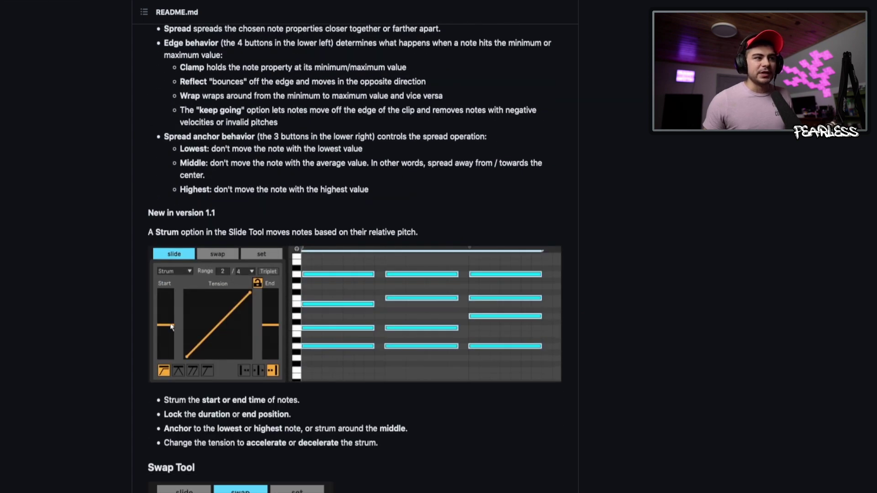
{"action": "scroll", "coordinate": [846, 441], "scroll_direction": "down", "scroll_amount": 11}
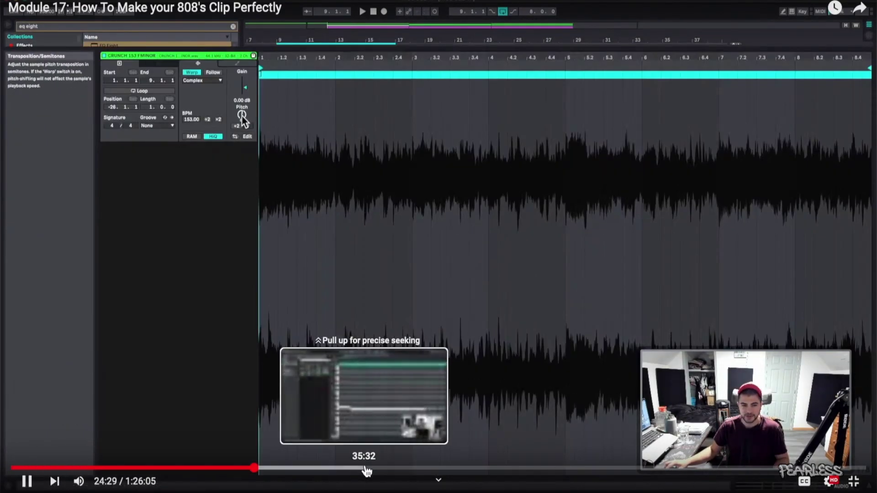
Jump the Module 17 808 video ahead past 49:00 and 1:12:00 to about 1:20:39
{"action": "left_click_drag", "start_coordinate": [458, 473], "coordinate": [498, 473]}
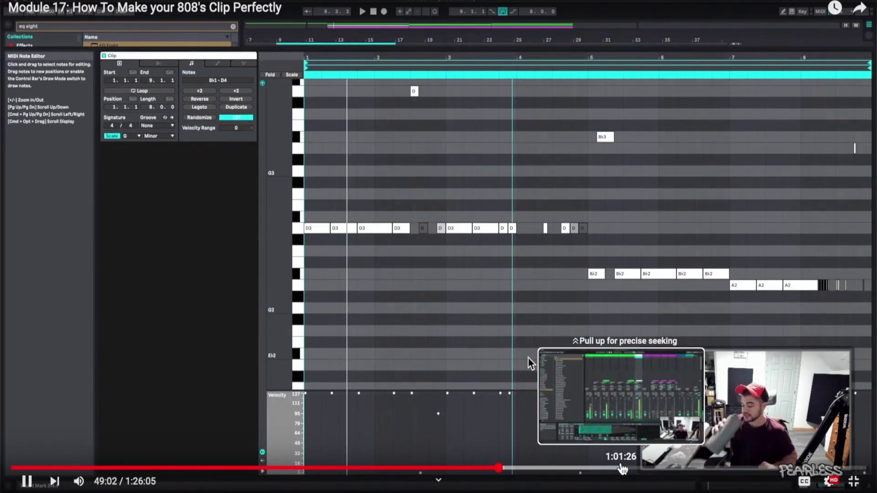
{"action": "left_click_drag", "start_coordinate": [622, 468], "coordinate": [727, 470]}
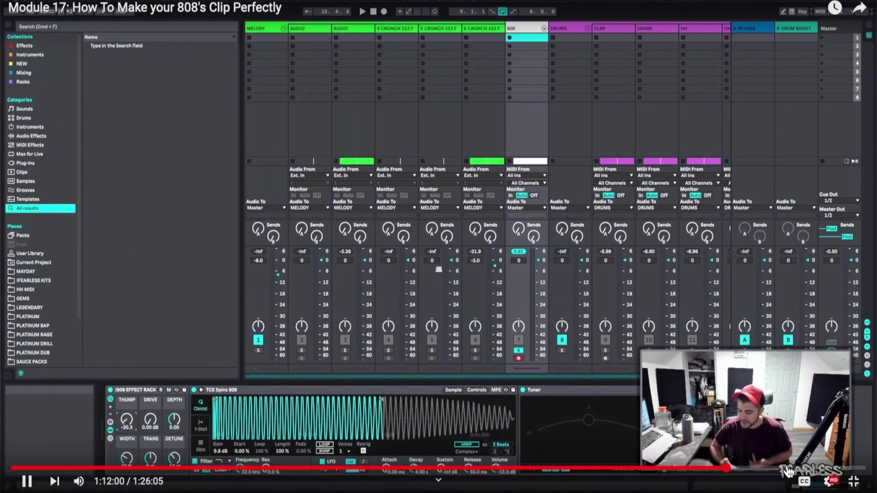
{"action": "left_click", "coordinate": [812, 470]}
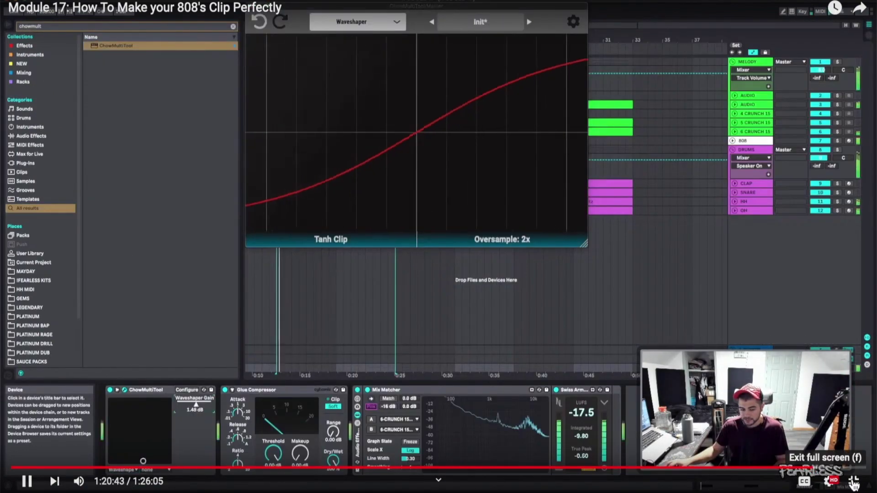